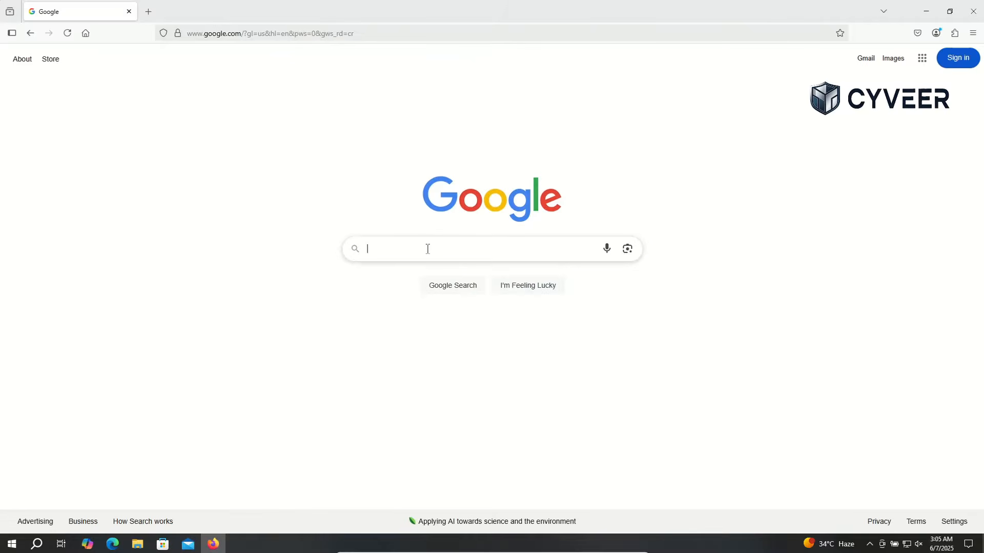
Search Google for "kali linux" and open the download page of the official kali.org site
text(kali linux)
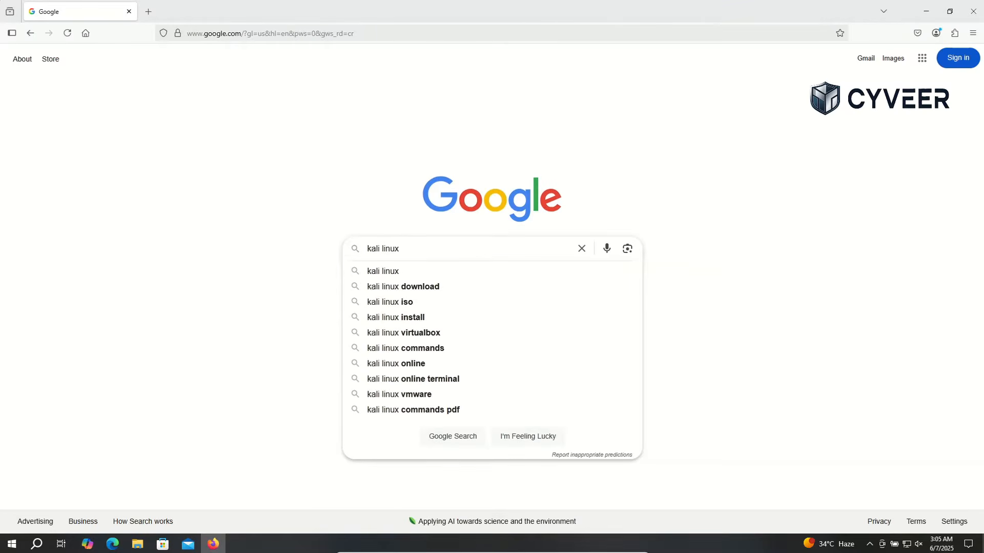
key(Return)
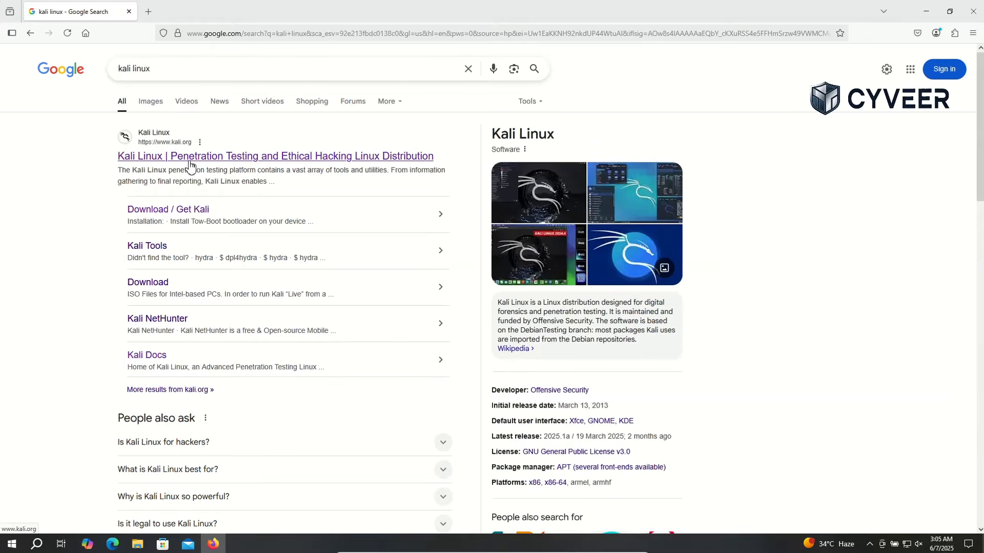
click(228, 159)
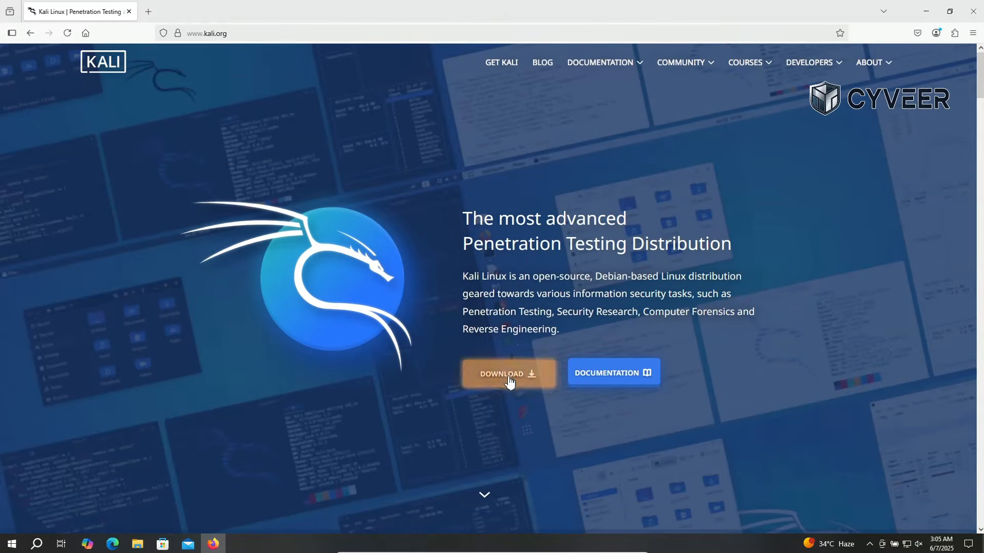
click(529, 384)
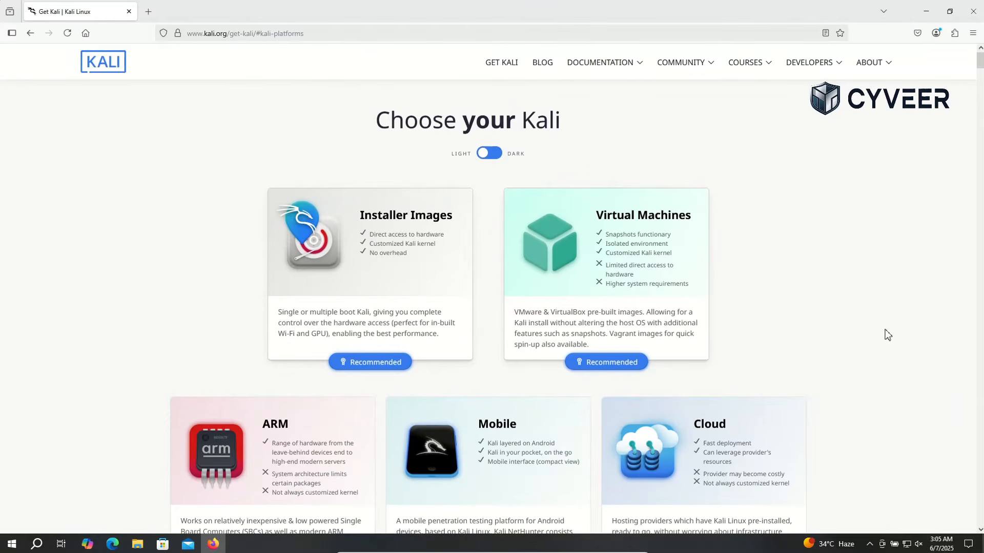
Look over the Kali platform choices and open the Installer Images section
scroll(887, 334, down, 6)
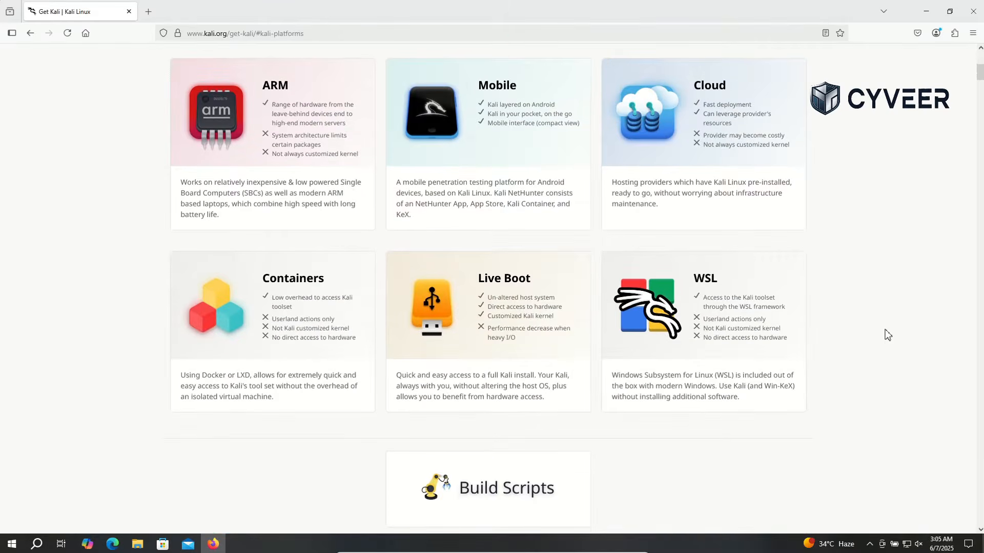
scroll(887, 334, up, 5)
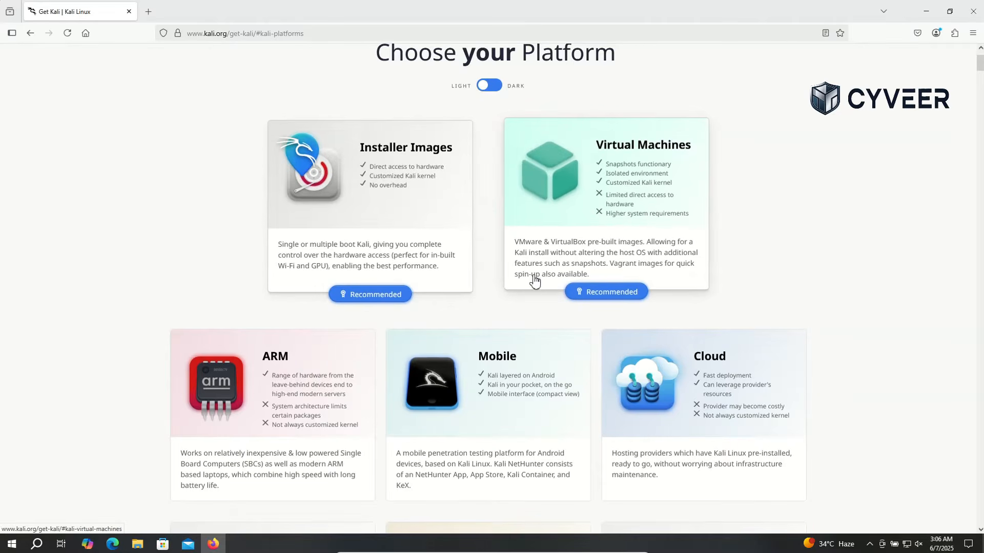
click(353, 222)
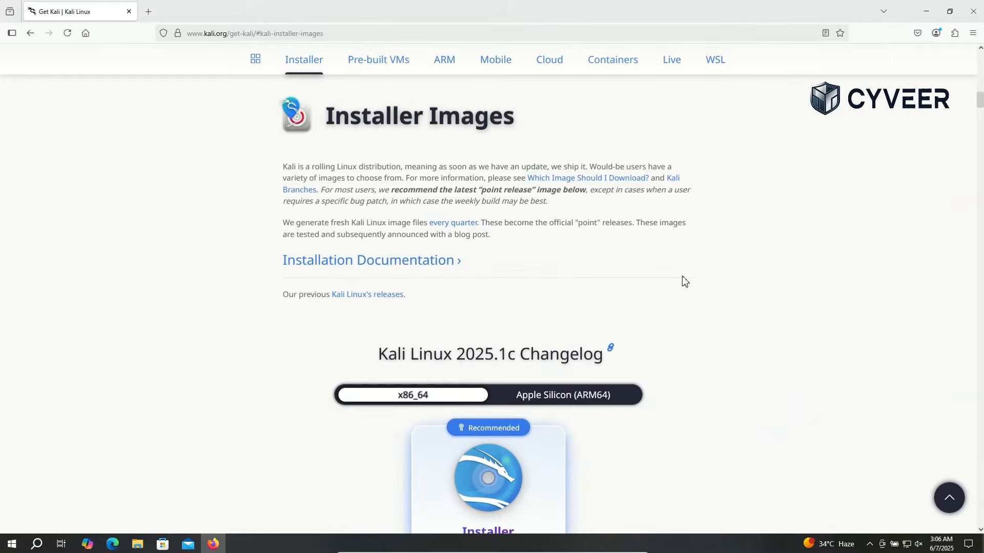
Check the Apple Silicon (ARM64) images, return to x86_64, start downloading the recommended Installer image and cancel the transfer
scroll(681, 304, down, 4)
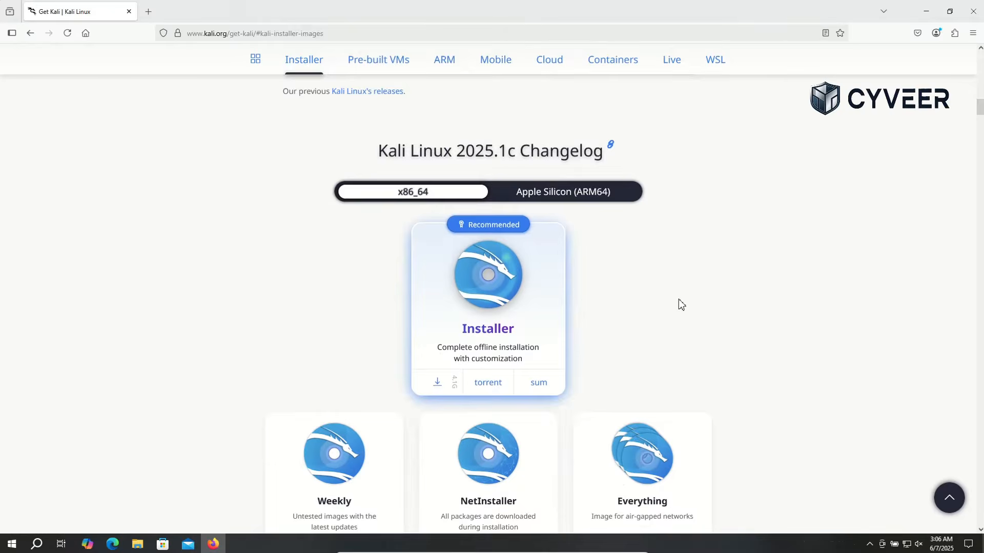
scroll(681, 305, down, 1)
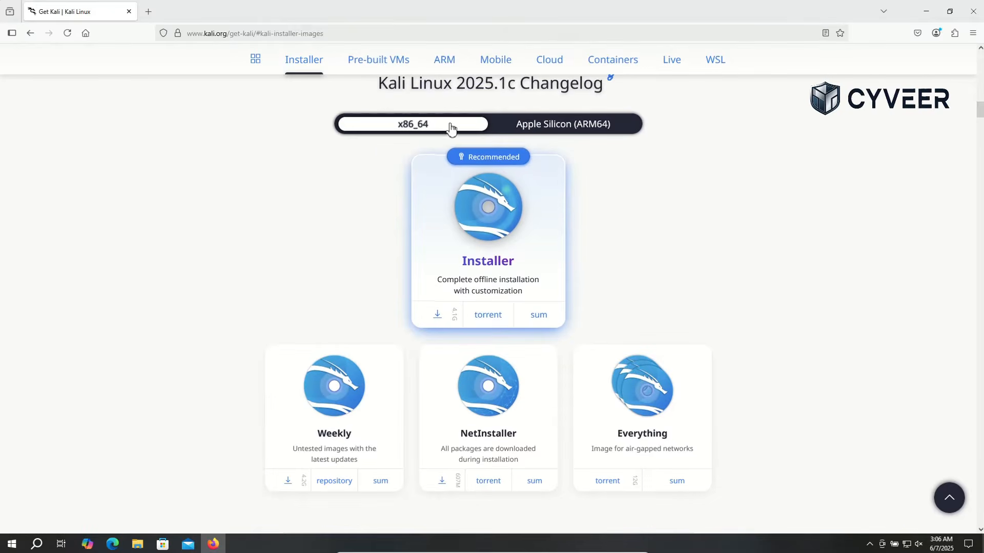
click(571, 133)
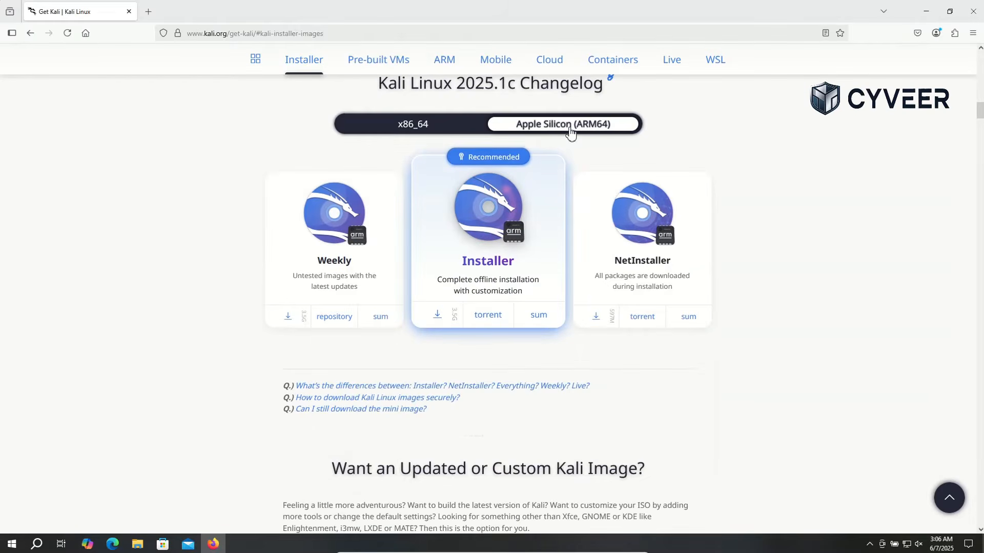
click(426, 128)
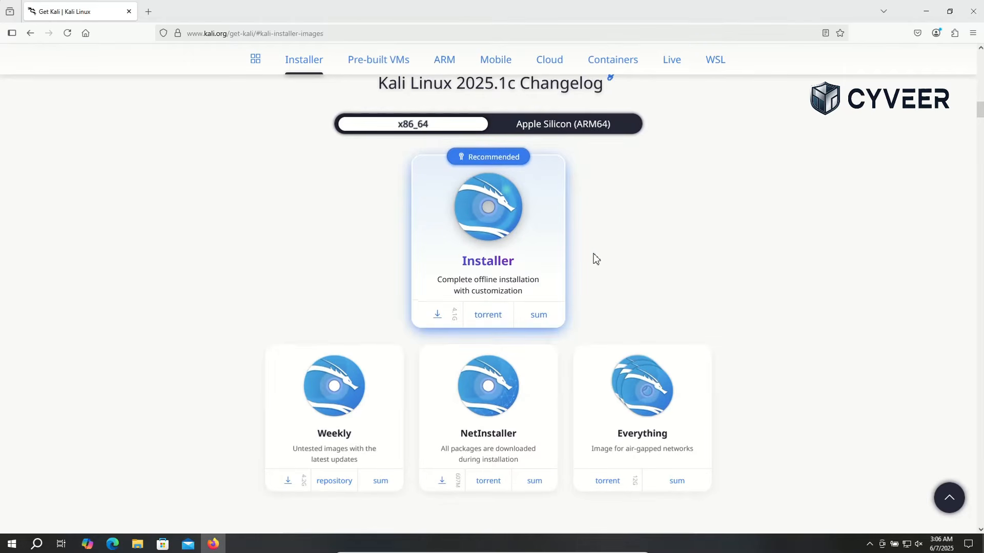
click(438, 313)
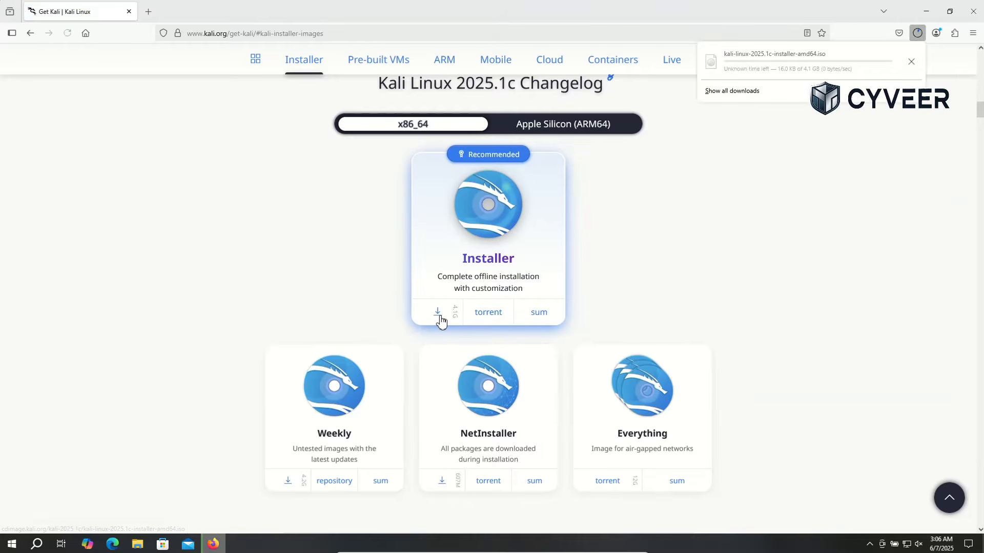
click(909, 60)
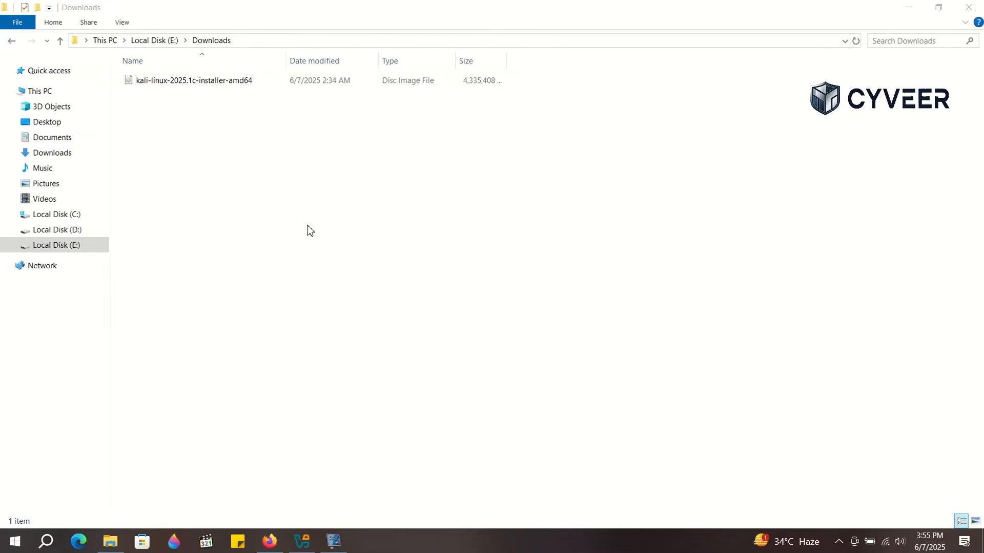
Switch from the Downloads folder to Oracle VirtualBox Manager and start a new virtual machine named Kali Linux
click(112, 547)
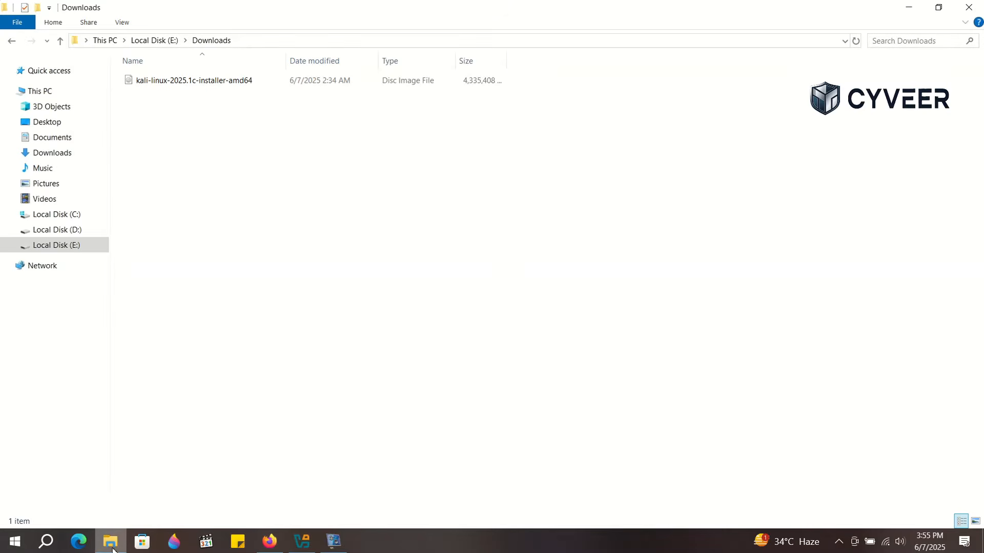
click(112, 547)
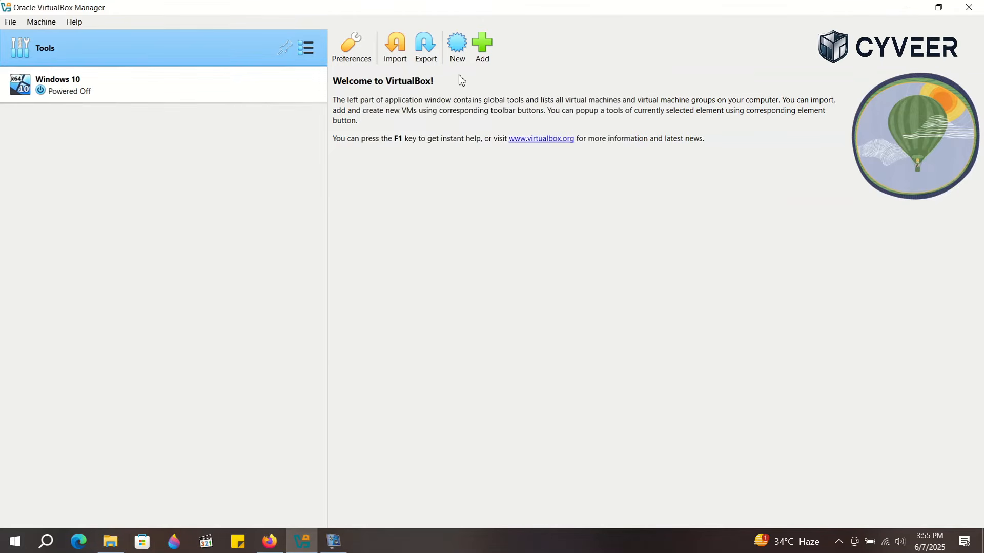
click(458, 46)
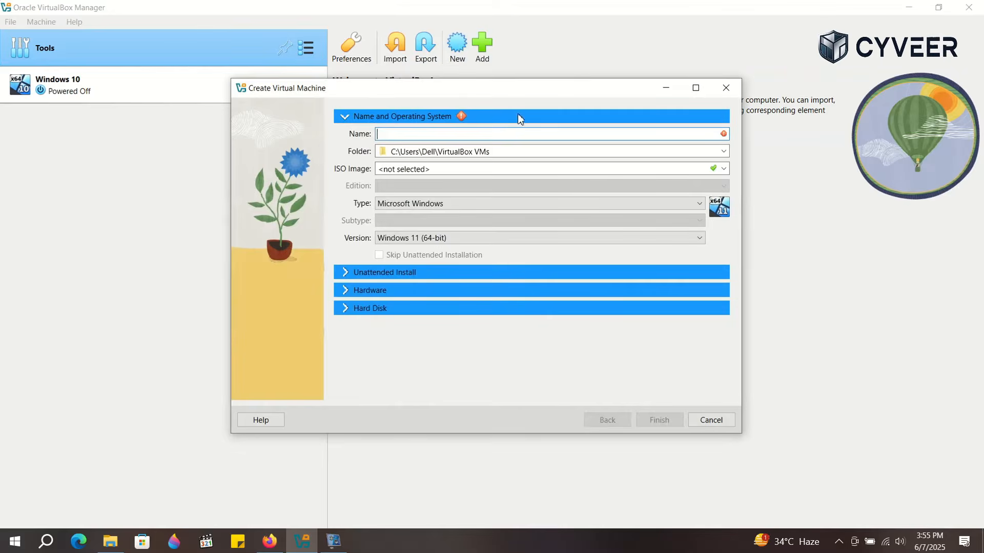
text(Kali Linux)
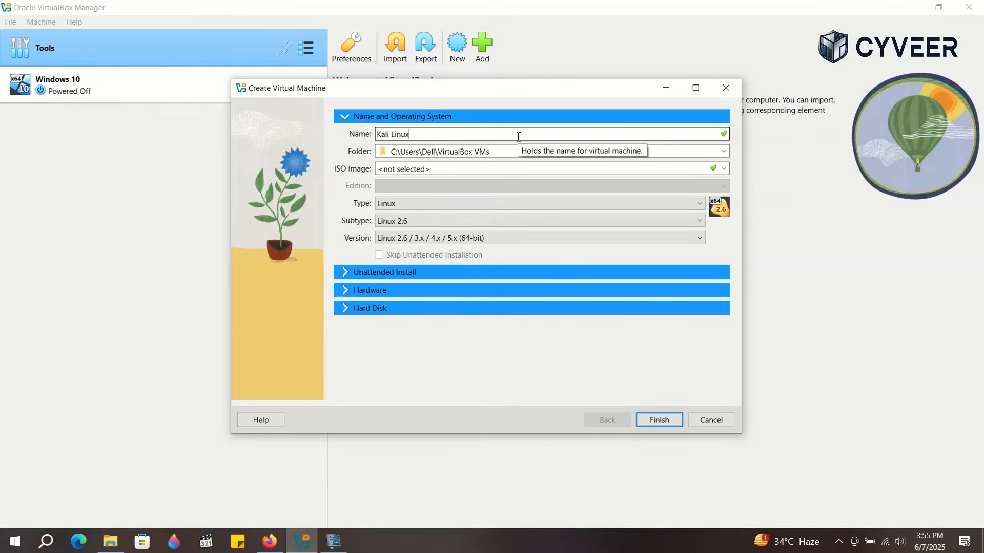
Set the new virtual machine's folder to E:\Kali Linux 2025
click(677, 152)
click(518, 135)
click(686, 154)
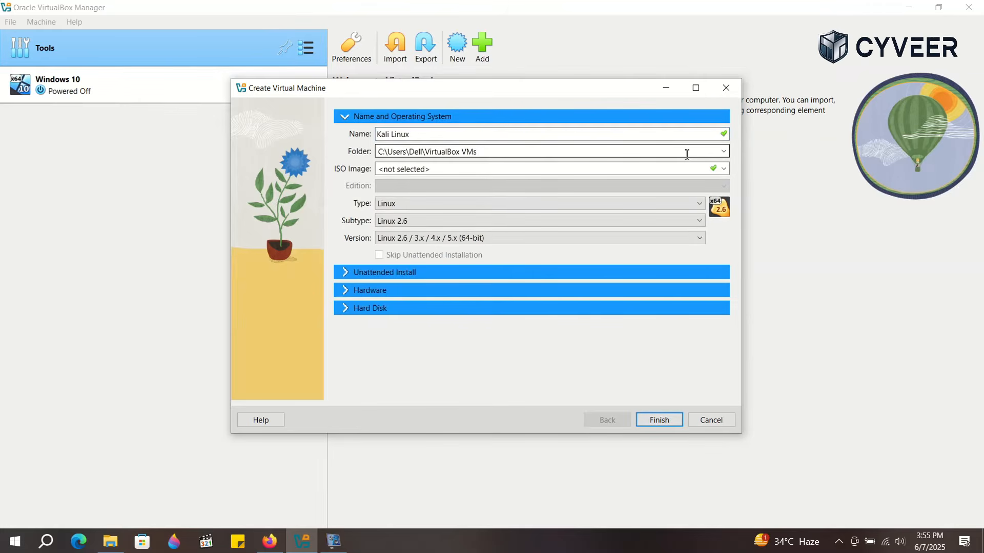
key(ctrl+a)
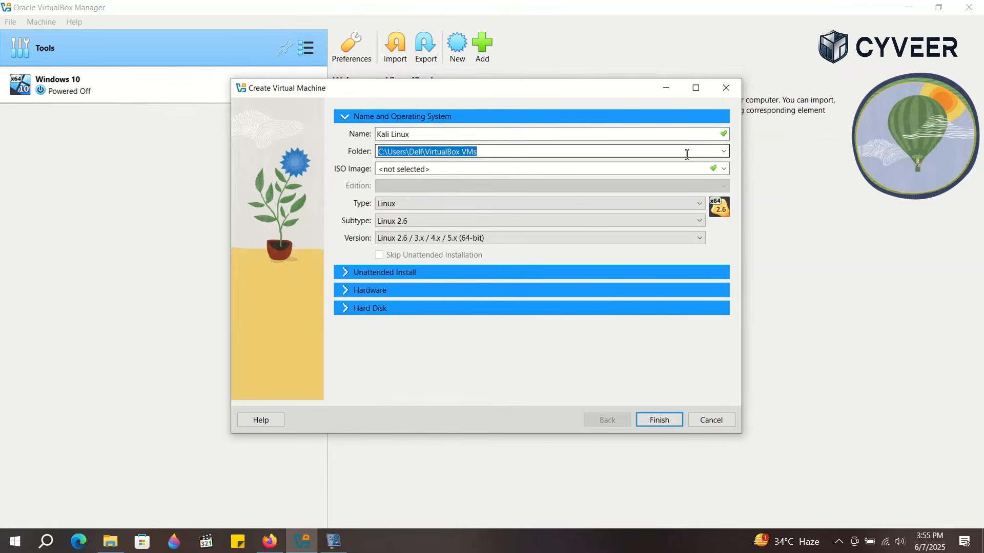
text(E:\Kali Linux 2025)
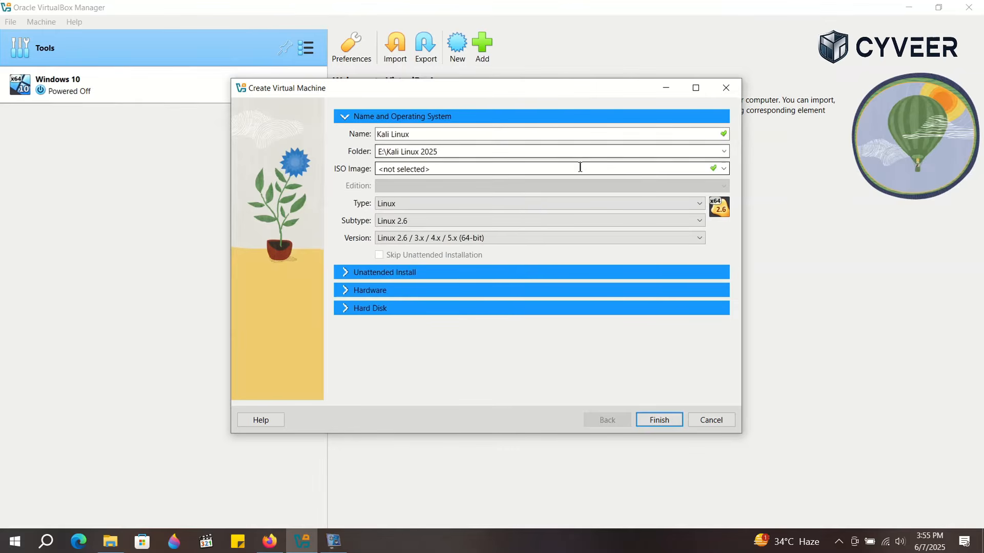
Choose kali-linux-2025.1c-installer-amd64 from the E: drive's Downloads folder as the virtual machine's ISO image
click(724, 171)
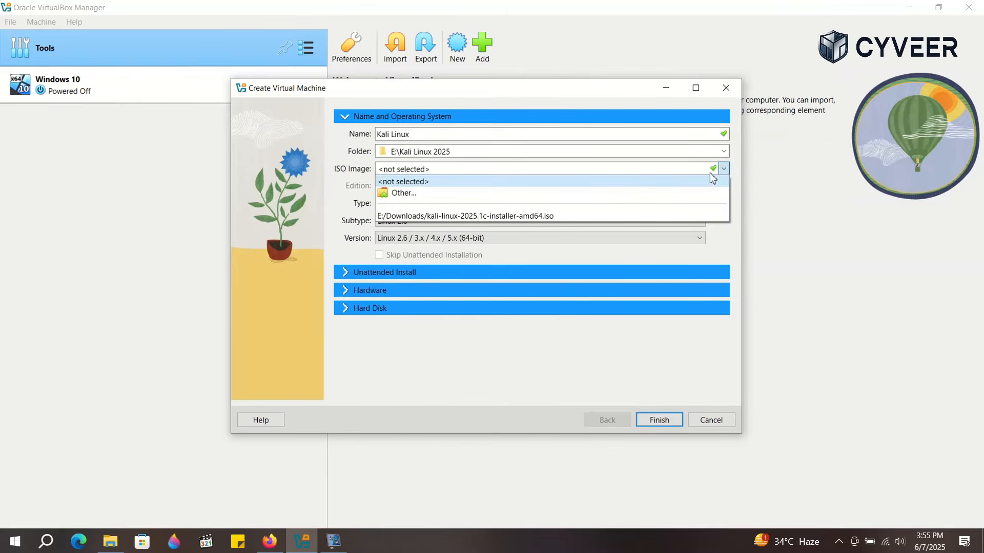
click(568, 197)
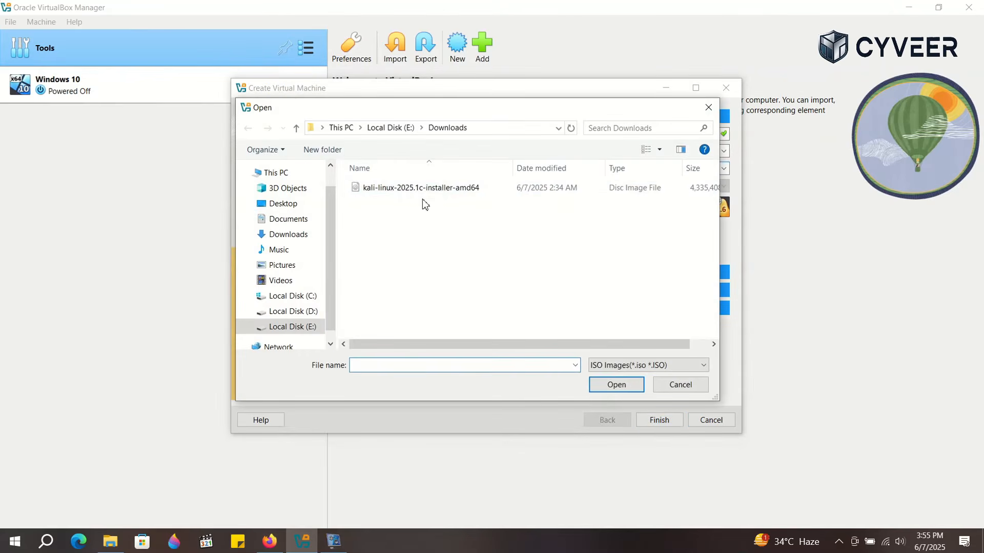
click(439, 188)
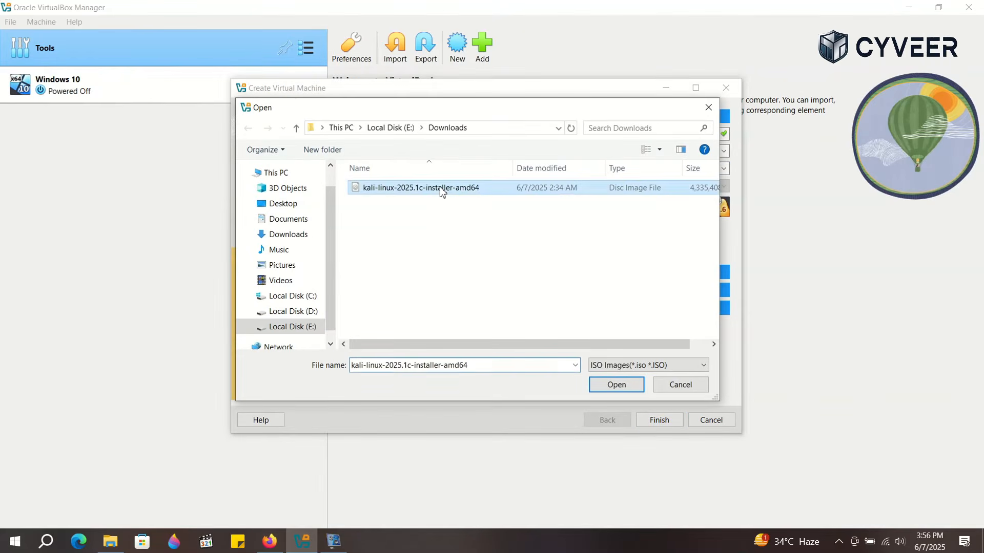
click(616, 386)
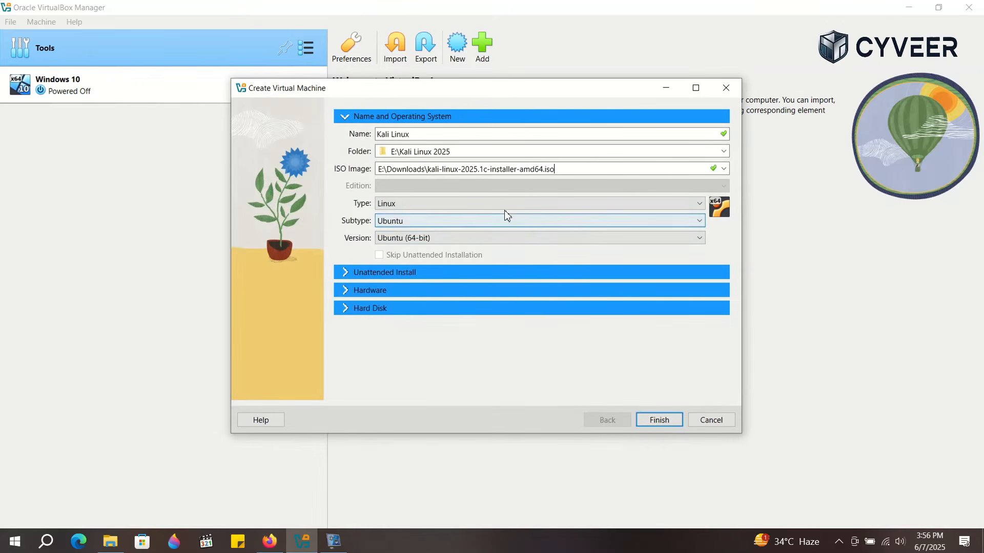
Change the virtual machine's operating system subtype to Debian
click(532, 224)
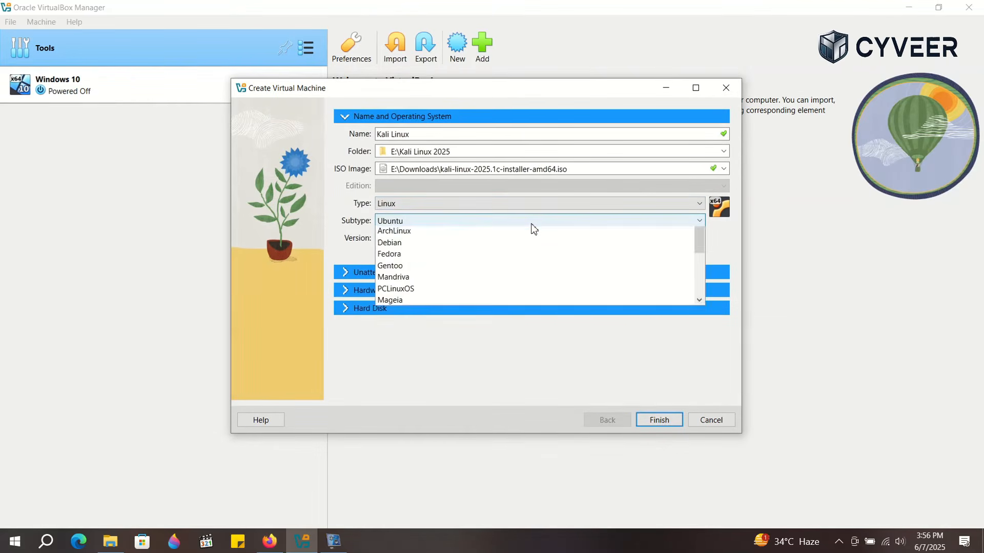
scroll(530, 248, up, 2)
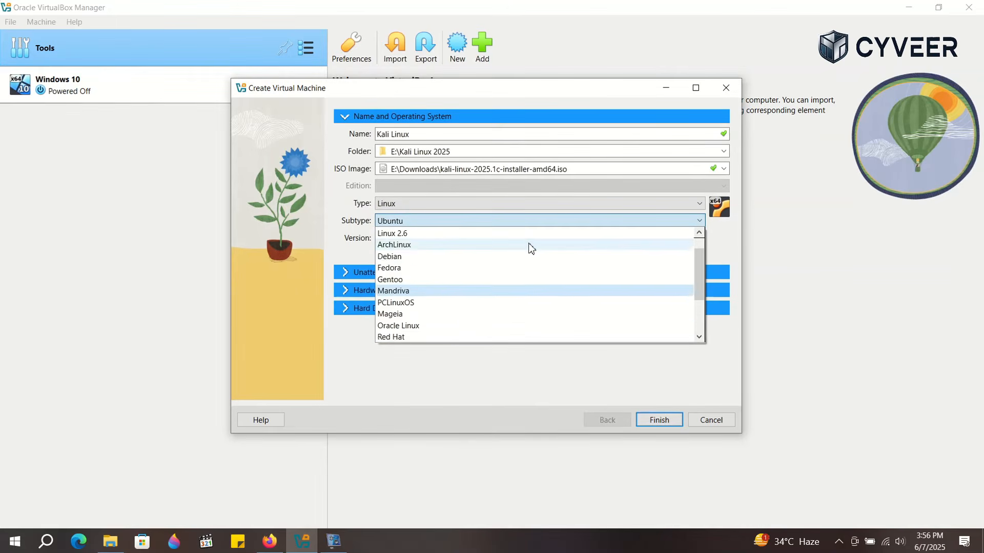
scroll(530, 248, up, 1)
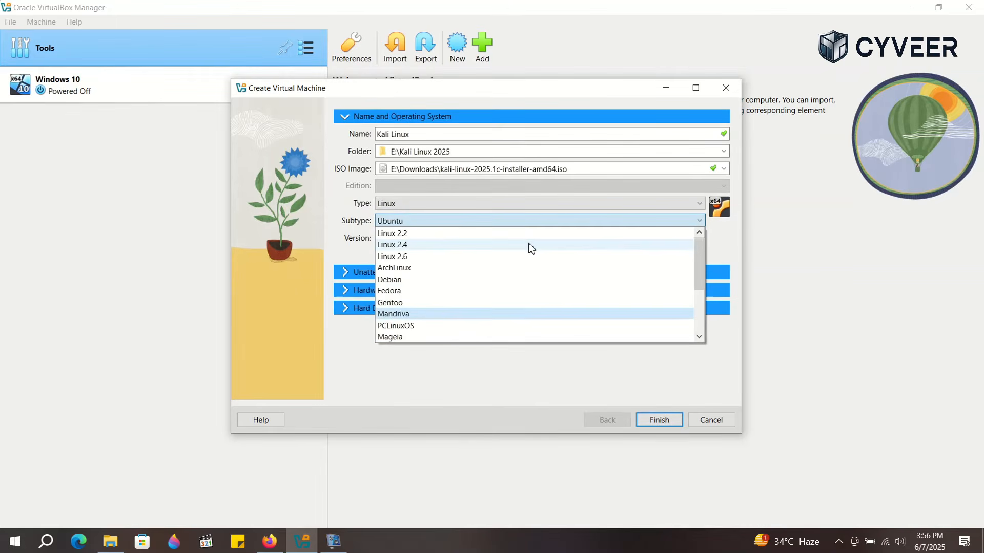
click(478, 281)
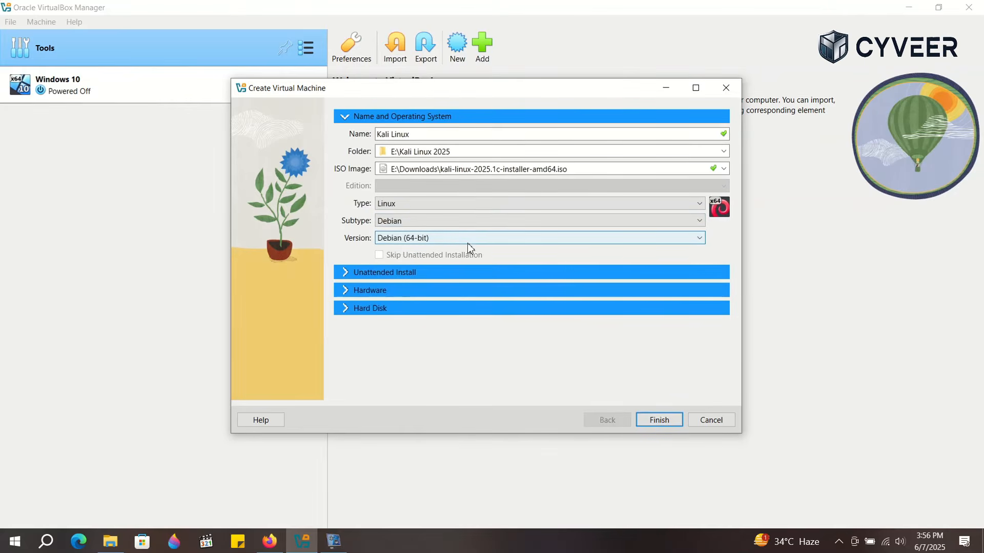
Review the unattended install options and set the virtual machine's hardware to 2 processors
click(393, 273)
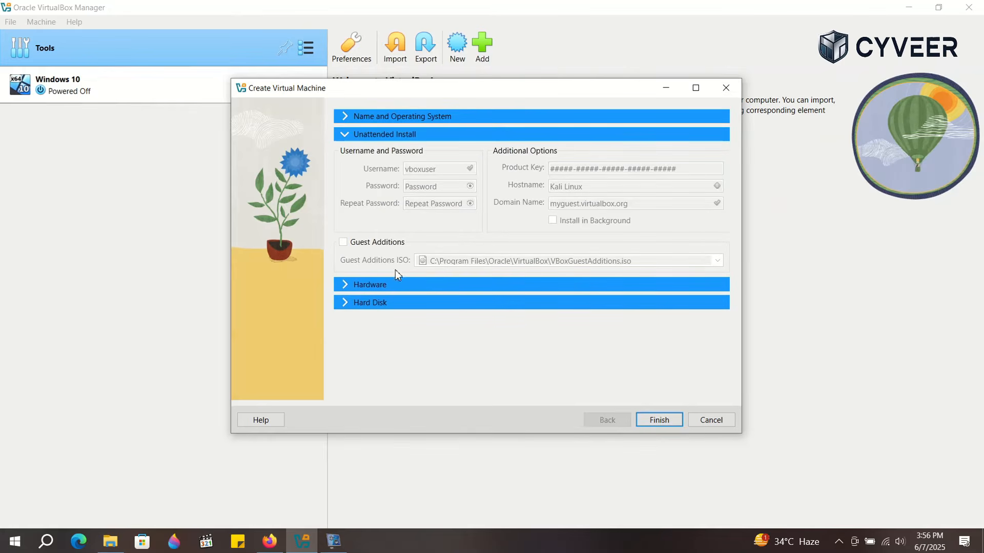
click(350, 289)
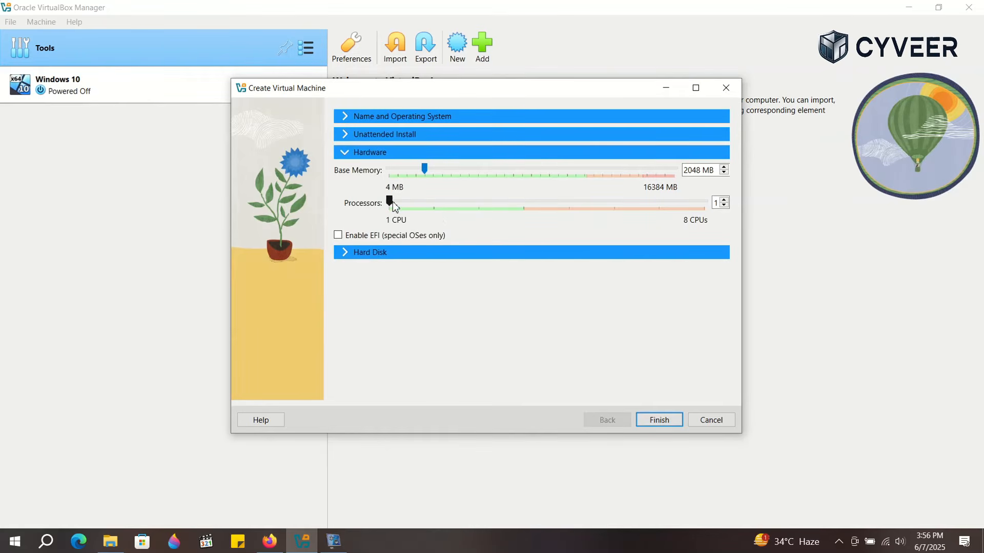
drag(392, 201, 422, 202)
Set the new virtual hard disk's size to 60 GB and finish creating the virtual machine
click(387, 253)
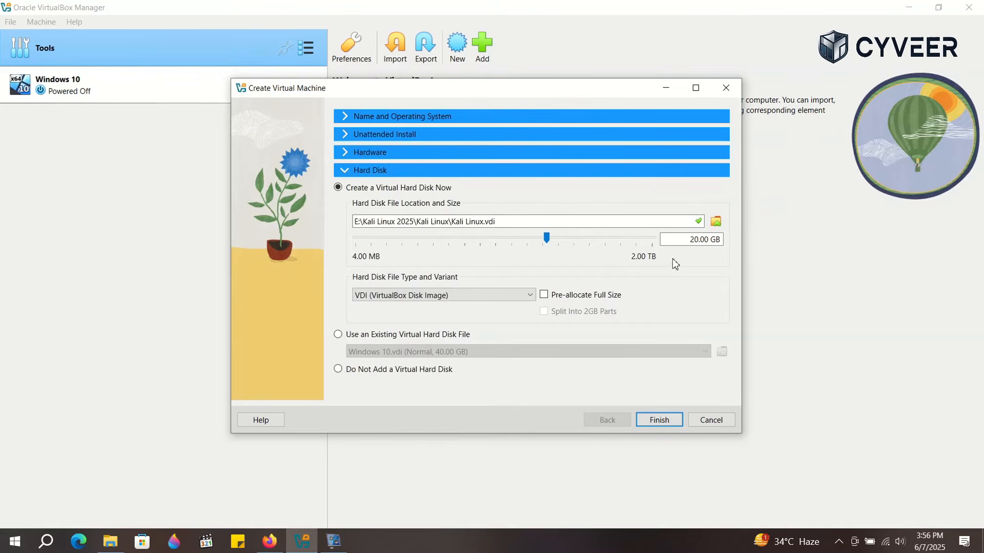
click(696, 239)
key(BackSpace)
text(6)
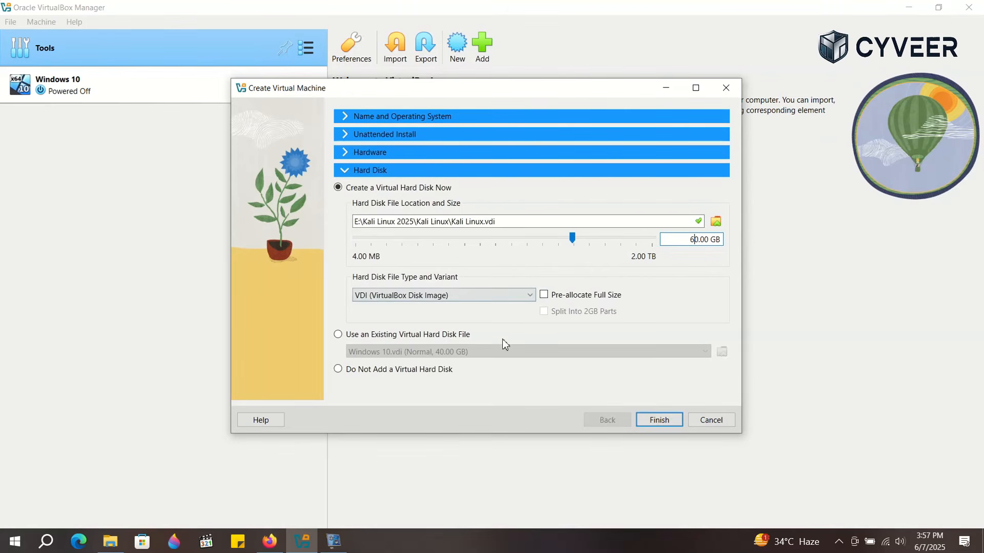
click(665, 418)
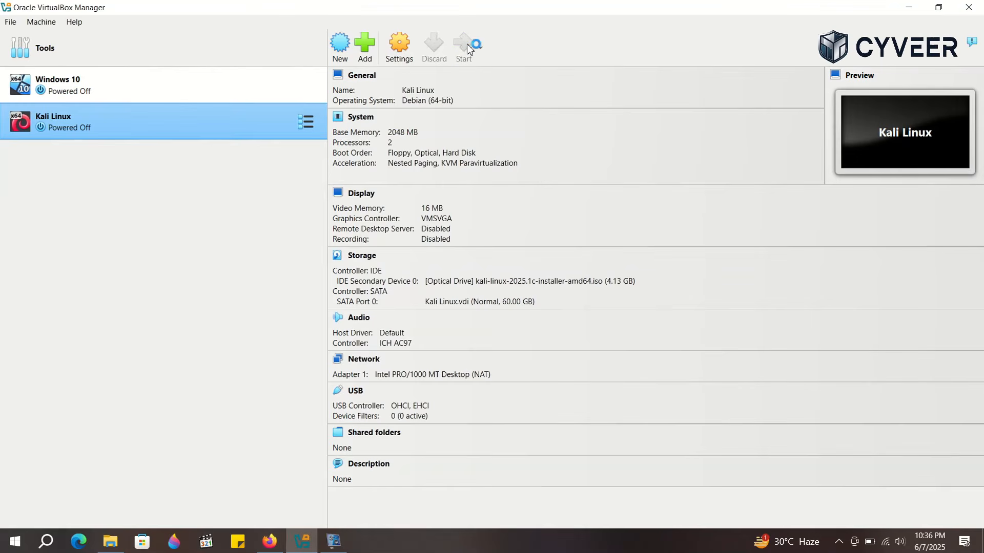
Start the Kali Linux virtual machine and launch the Graphical install from the installer menu
click(466, 45)
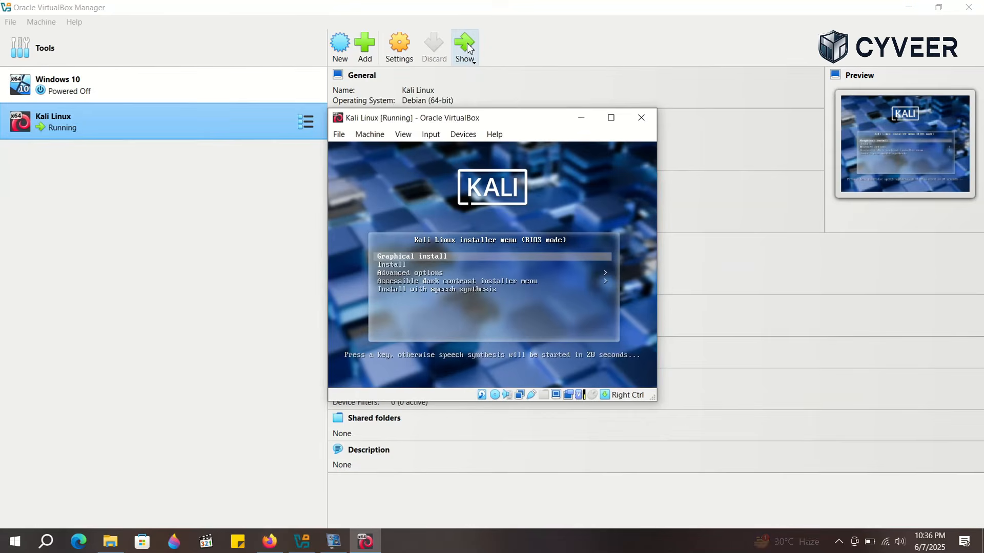
key(Return)
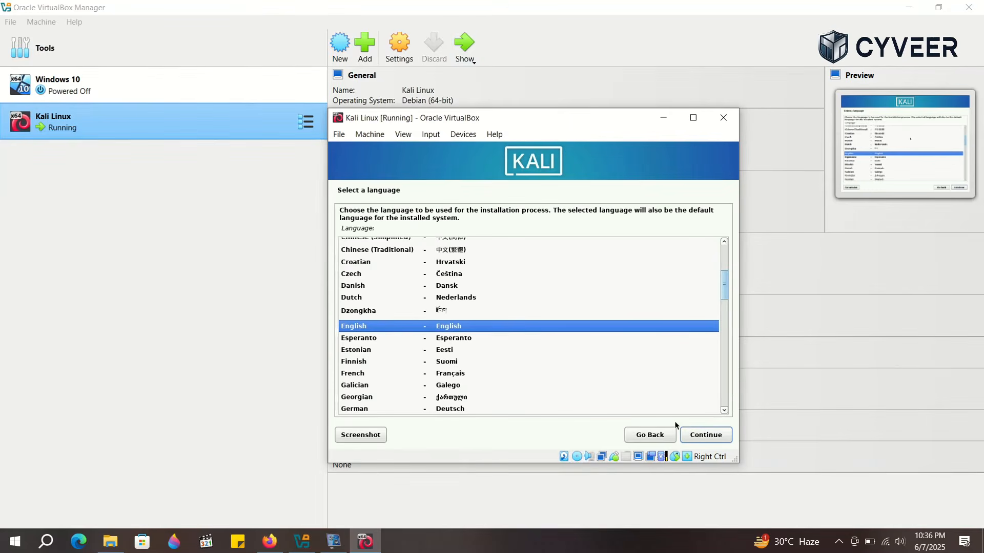
Set the installer language to English, the location to United States and the keymap to American English
click(703, 435)
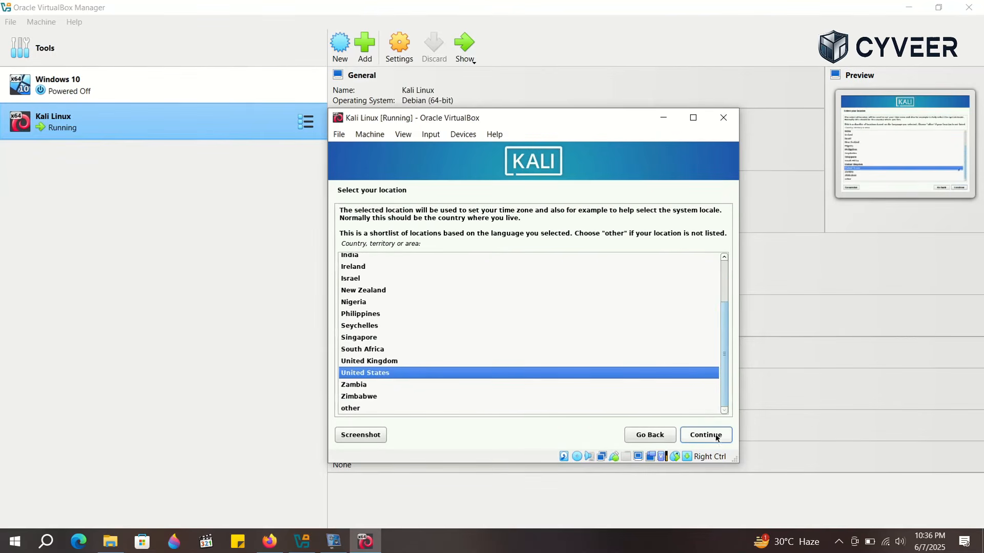
click(716, 436)
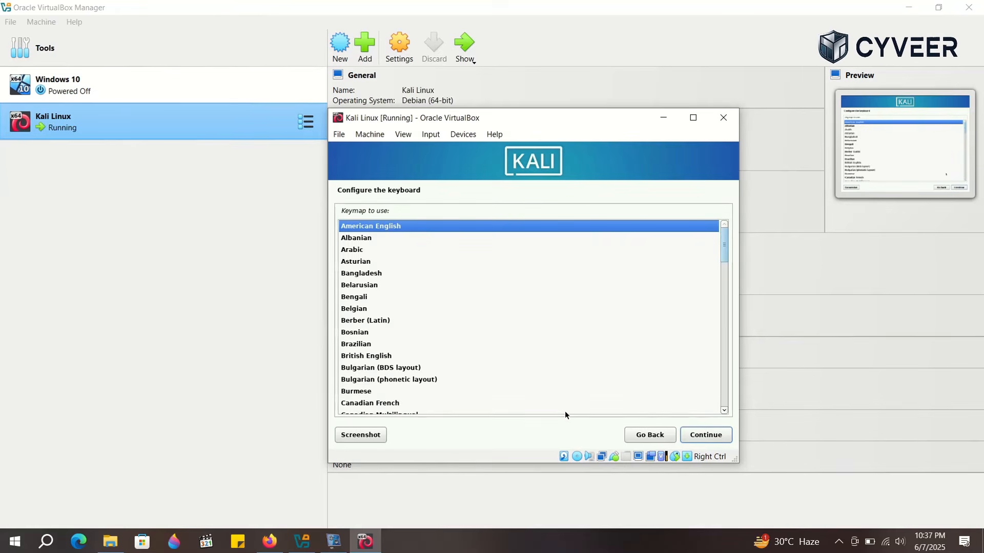
click(706, 436)
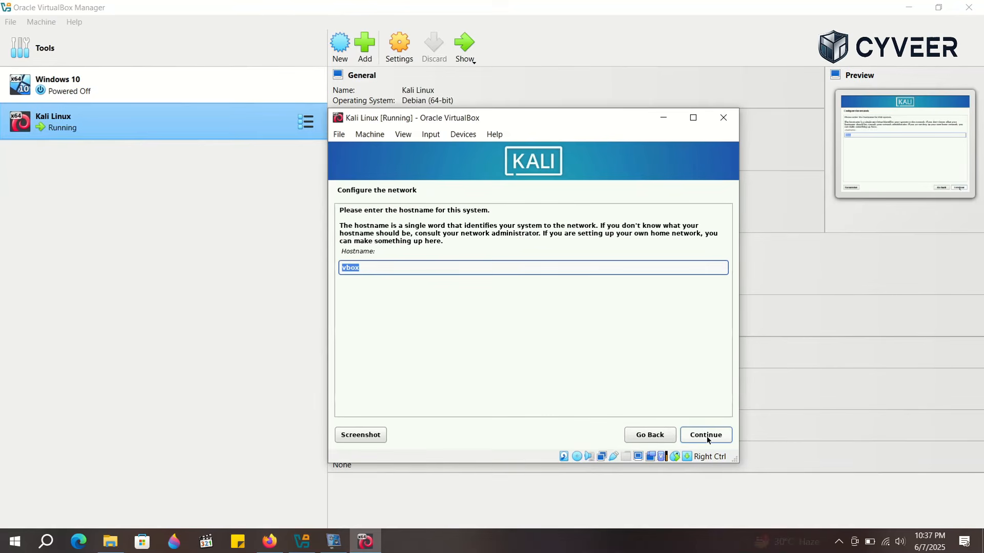
Configure the network with the hostname kali-vm and the domain name Kali
text(kali-vm)
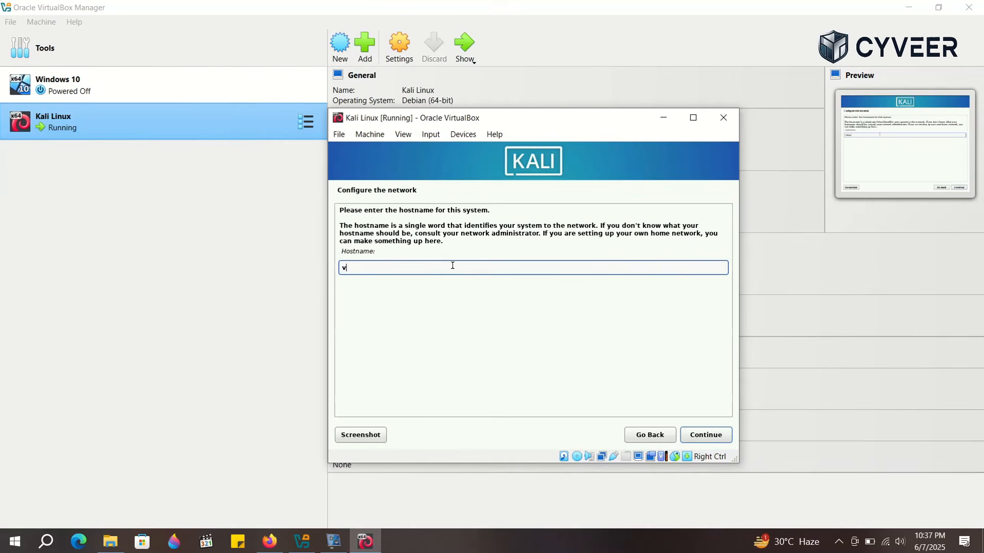
click(715, 437)
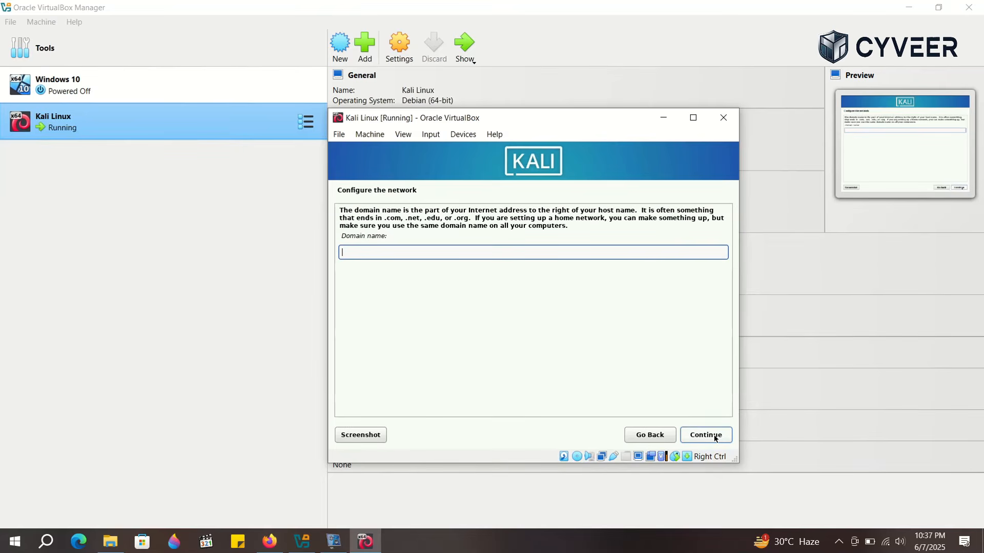
text(Kali)
click(707, 439)
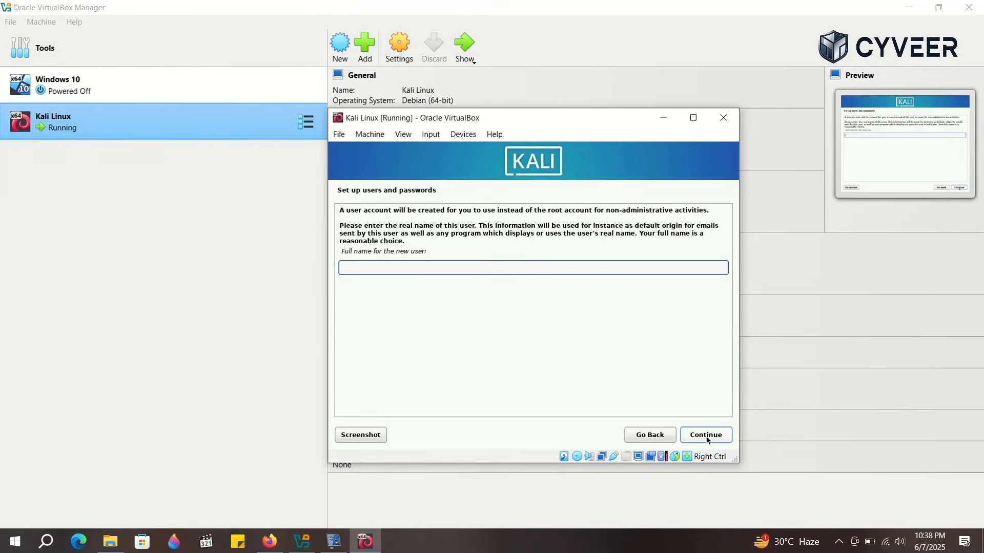
Enter kali as the new user's full name and accept kali as the account's username
text(kali)
click(703, 439)
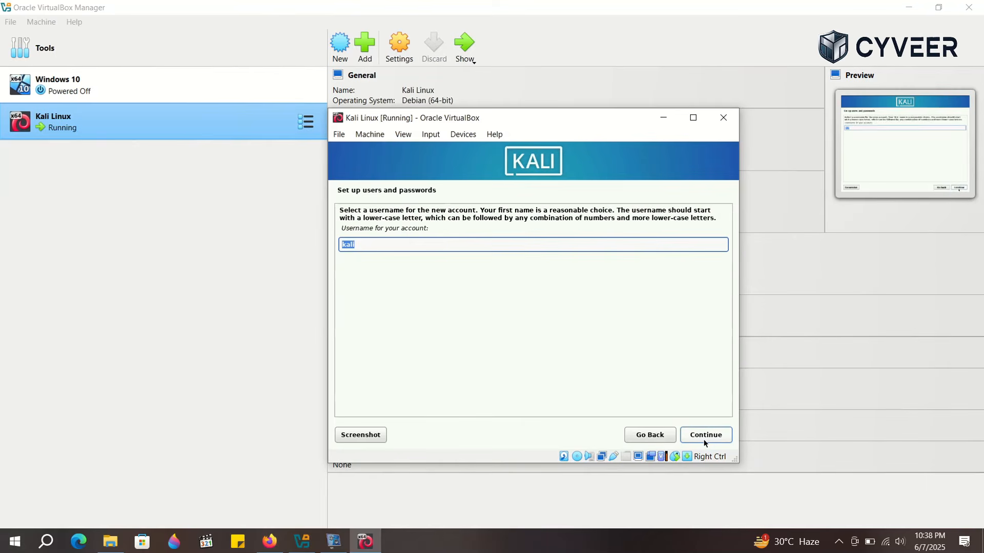
click(713, 437)
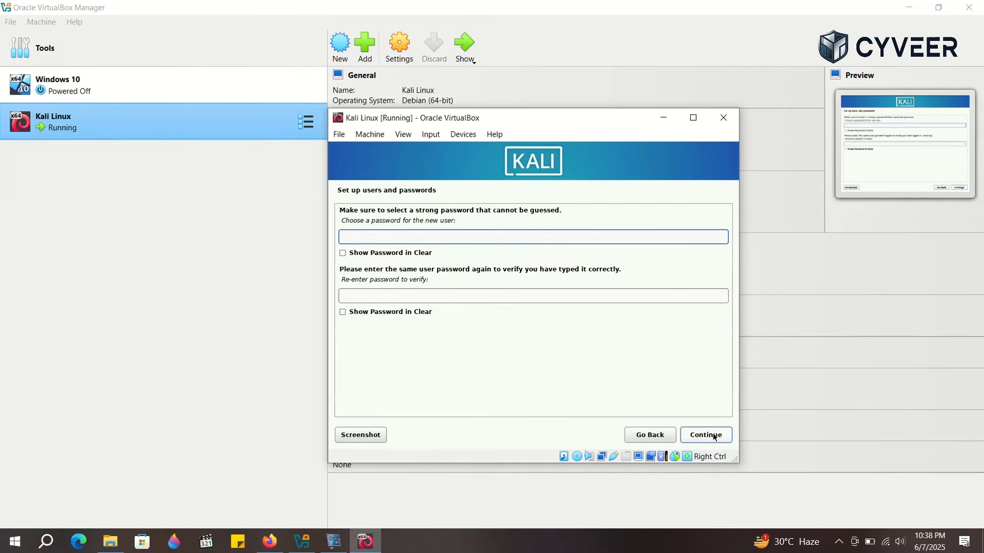
Enter and verify the new user's account password, and accept Eastern as the time zone
text(kali)
key(Tab)
key(Tab)
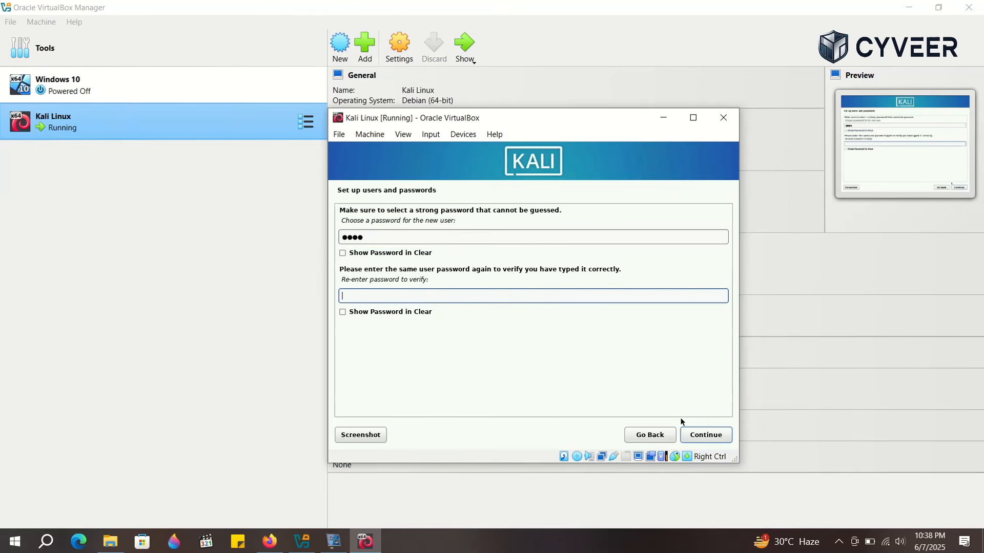
text(kali)
click(698, 436)
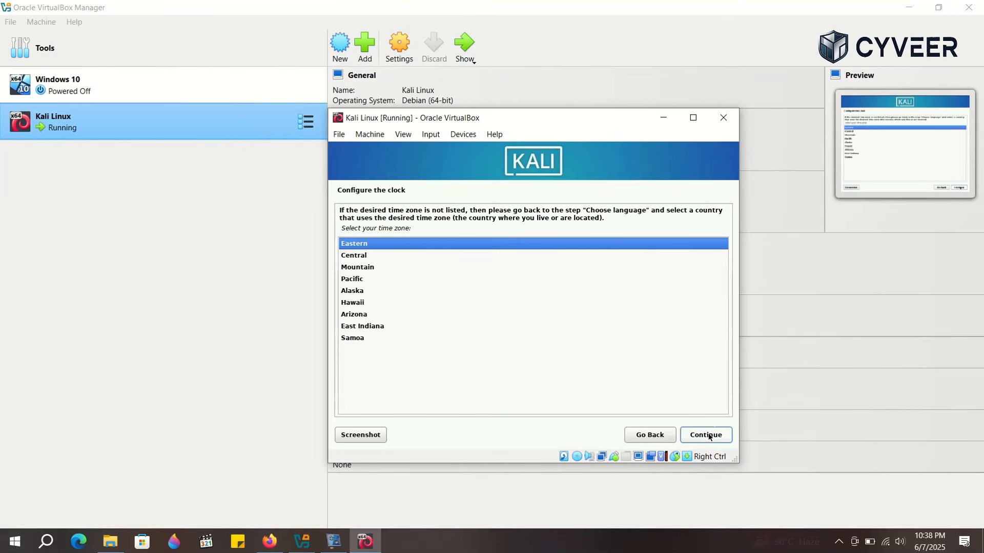
click(707, 437)
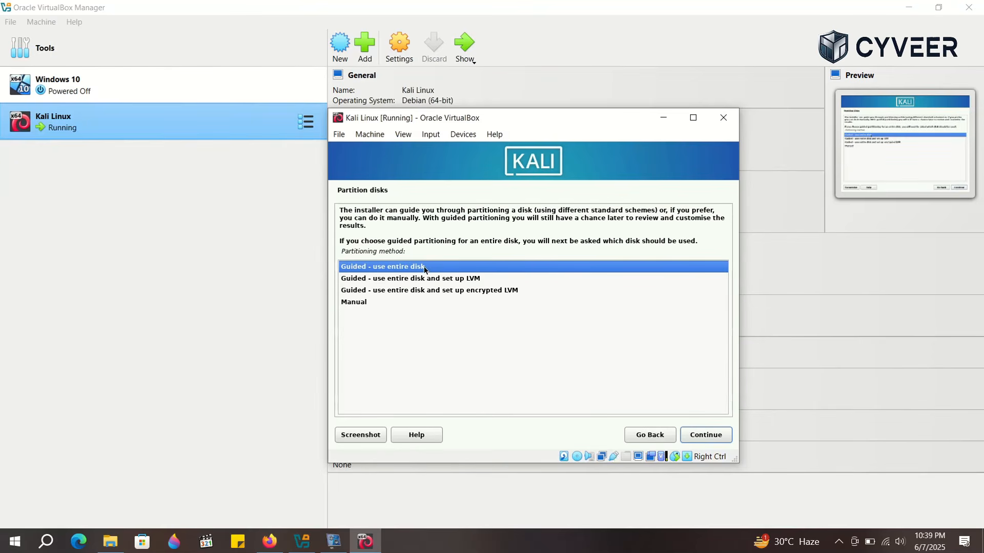
Partition the entire virtual disk with guided partitioning, keeping all files in one partition, and write the changes to disk
click(703, 436)
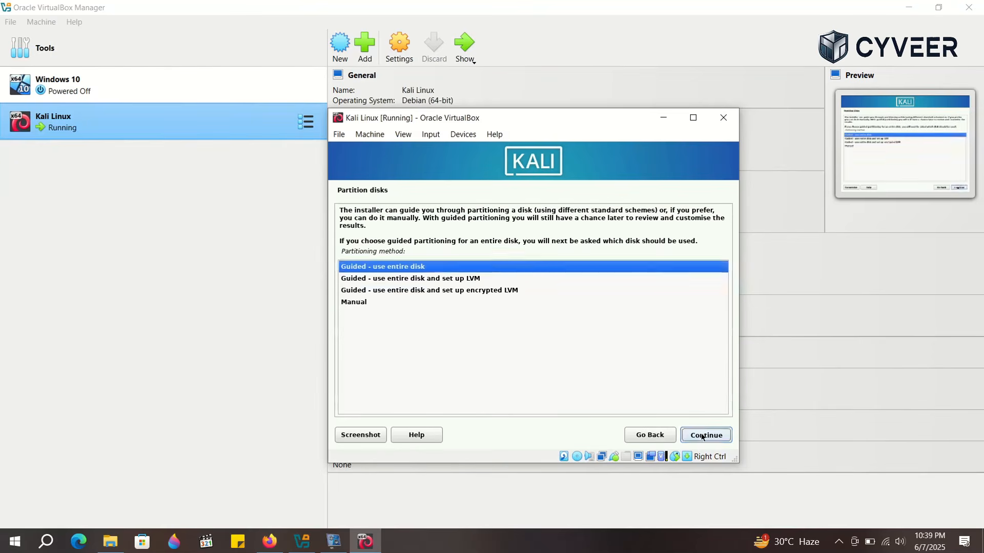
click(703, 436)
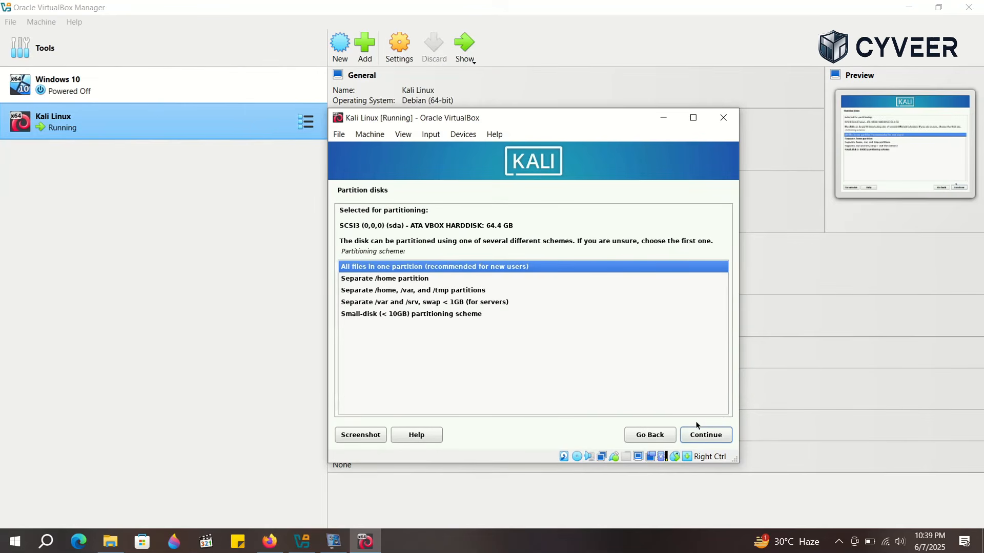
click(703, 435)
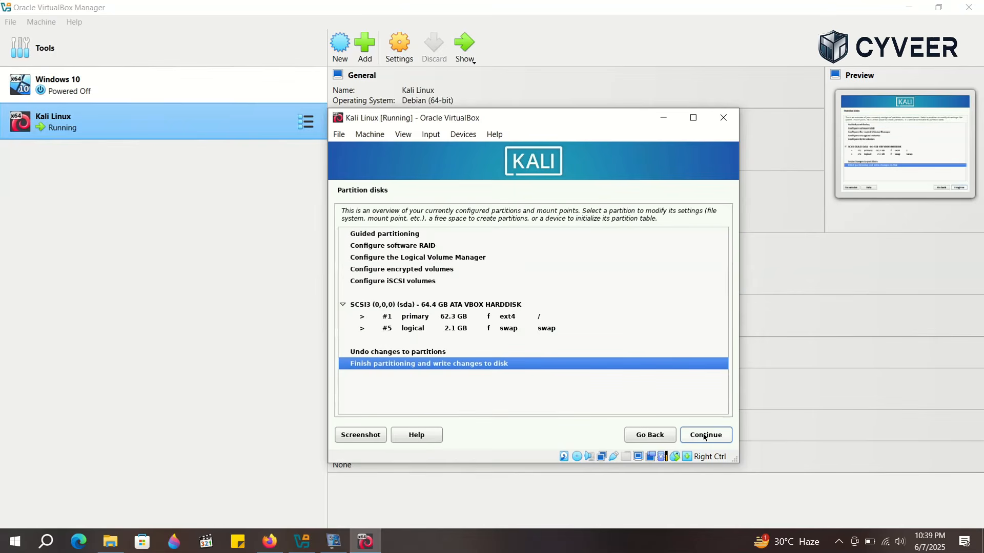
click(704, 435)
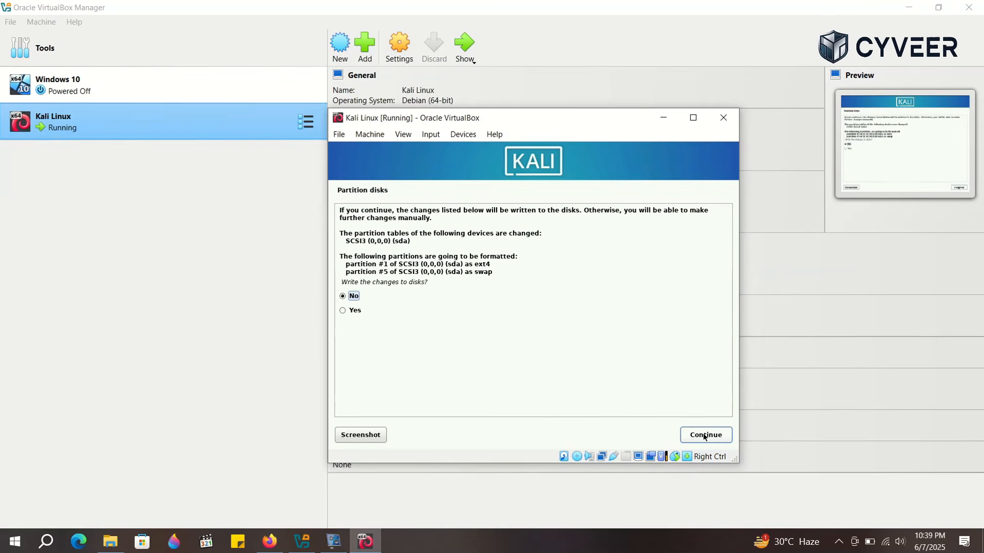
click(356, 312)
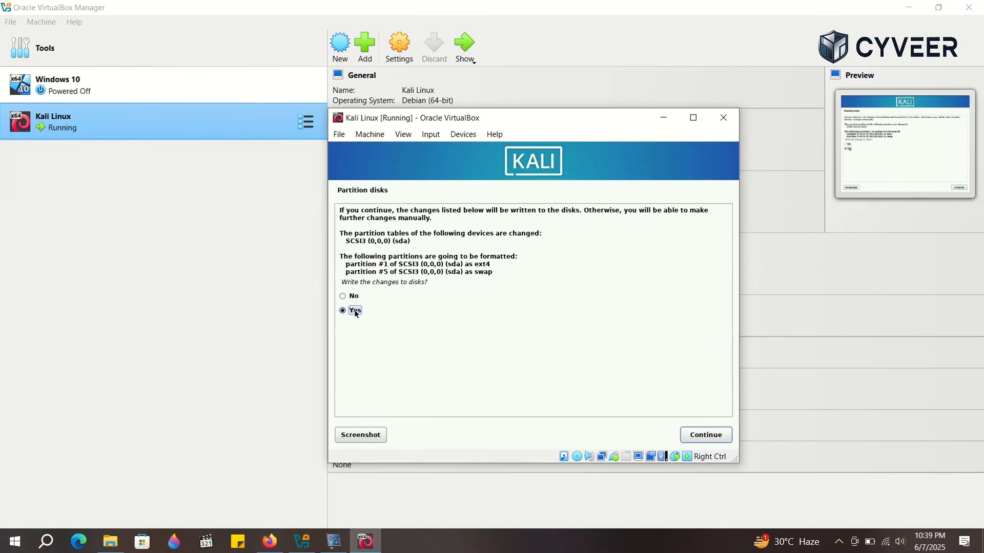
click(704, 434)
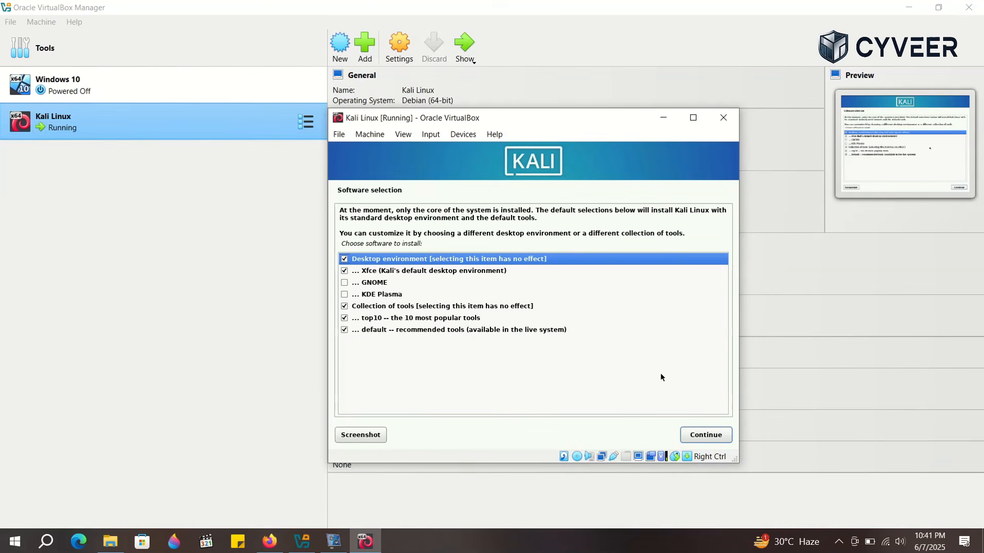
Install the default software selection with the Xfce desktop, and install the GRUB boot loader to /dev/sda
click(708, 434)
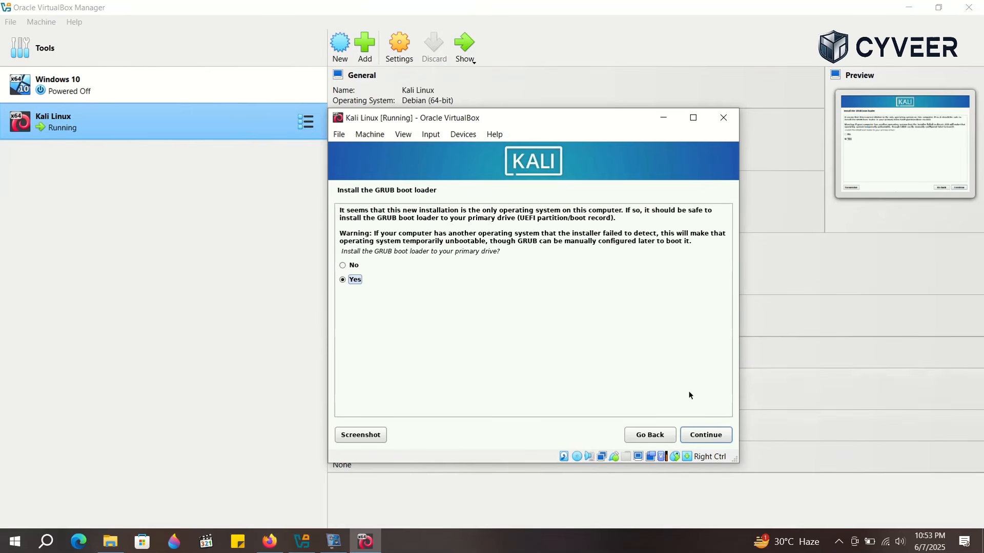
click(713, 436)
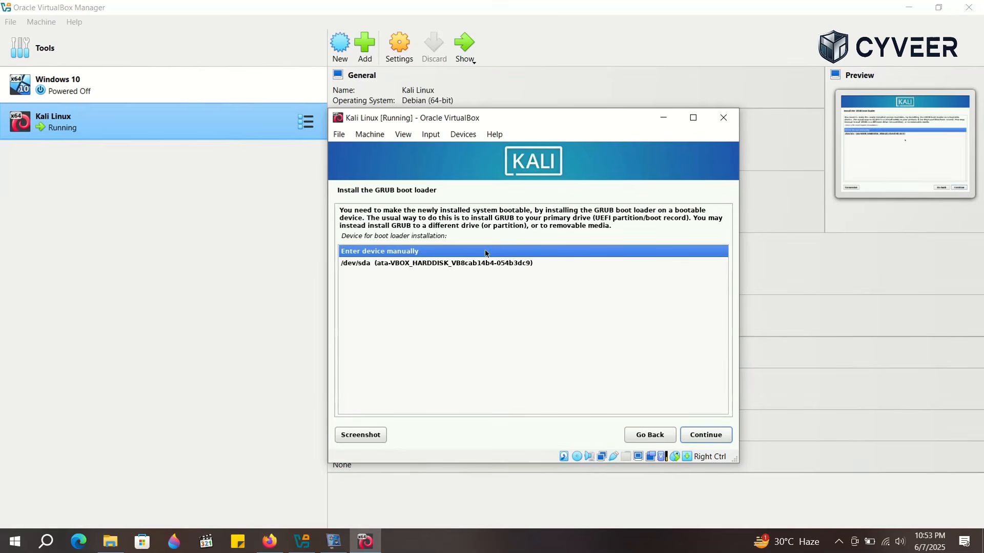
click(474, 265)
click(708, 438)
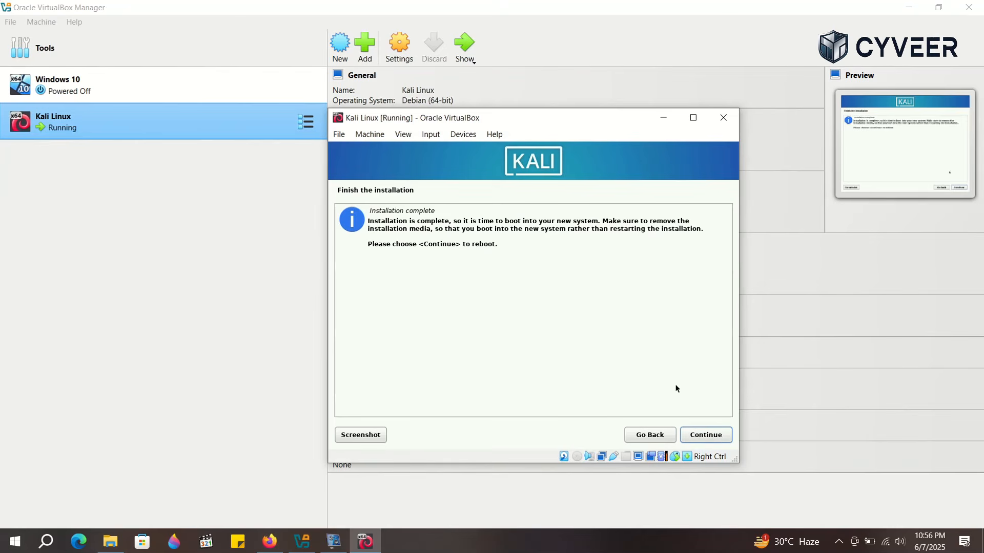
Reboot into the installed system and log in with the username kali and the account password
click(706, 437)
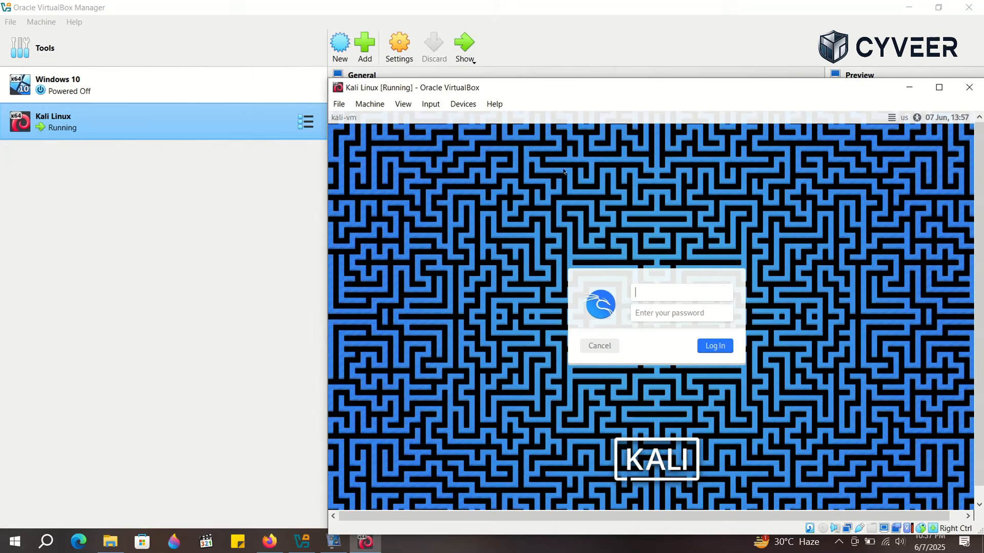
drag(651, 89, 493, 37)
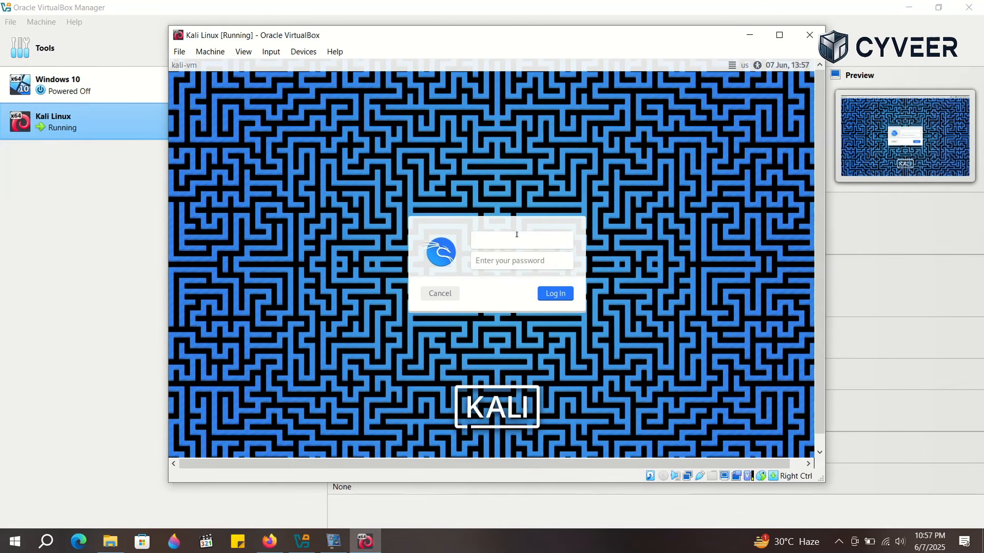
click(518, 236)
text(kali)
key(Tab)
text(kali)
key(Return)
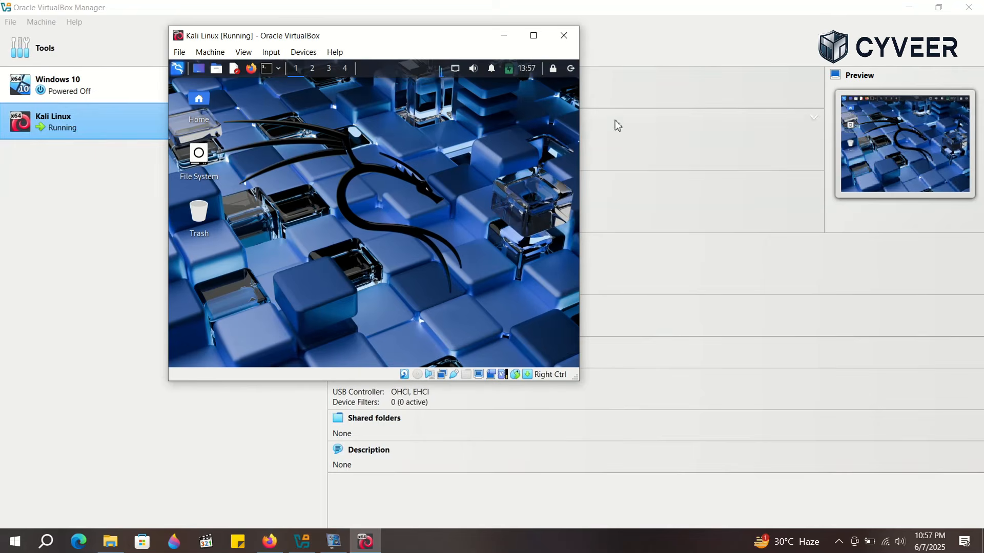
Maximize the virtual machine window and look through the Kali applications menu
click(533, 36)
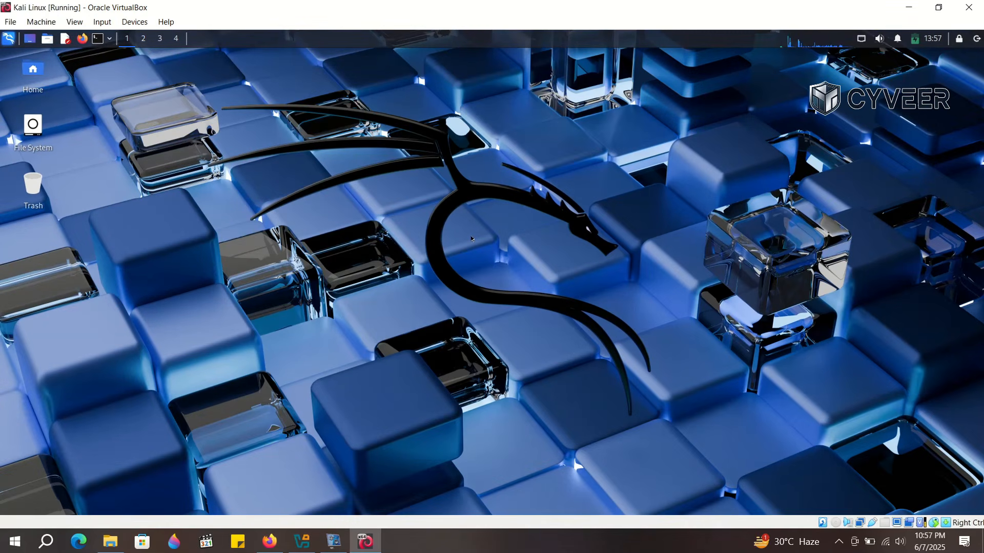
click(8, 38)
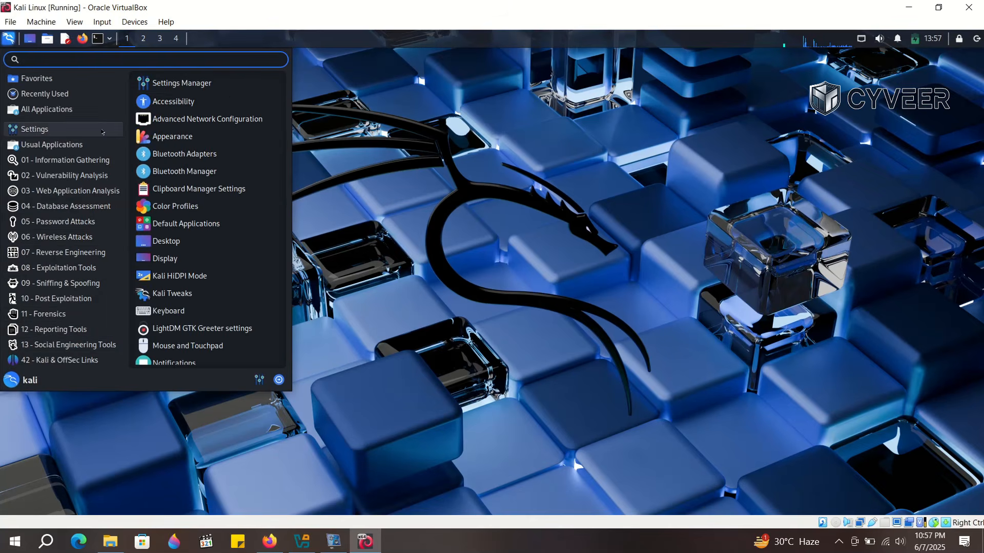
click(471, 237)
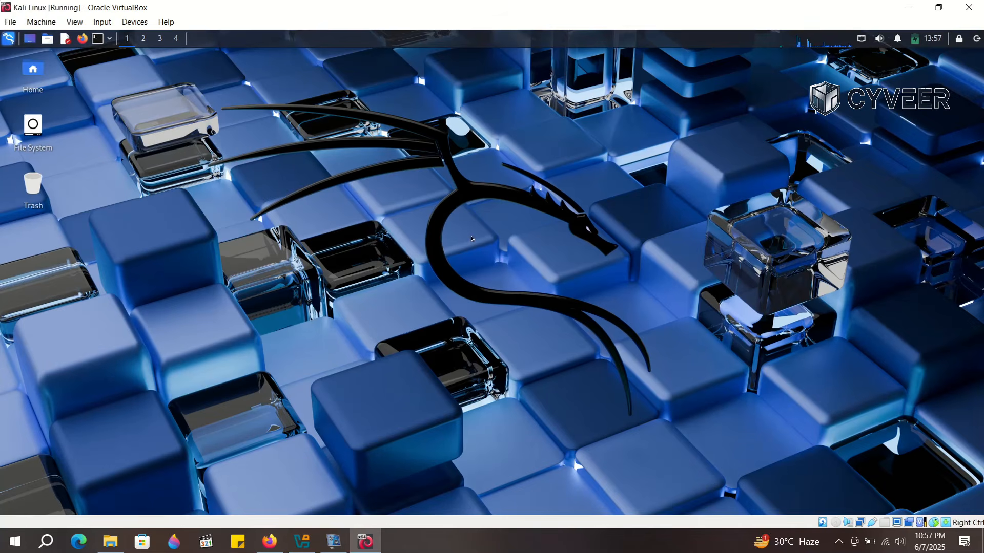